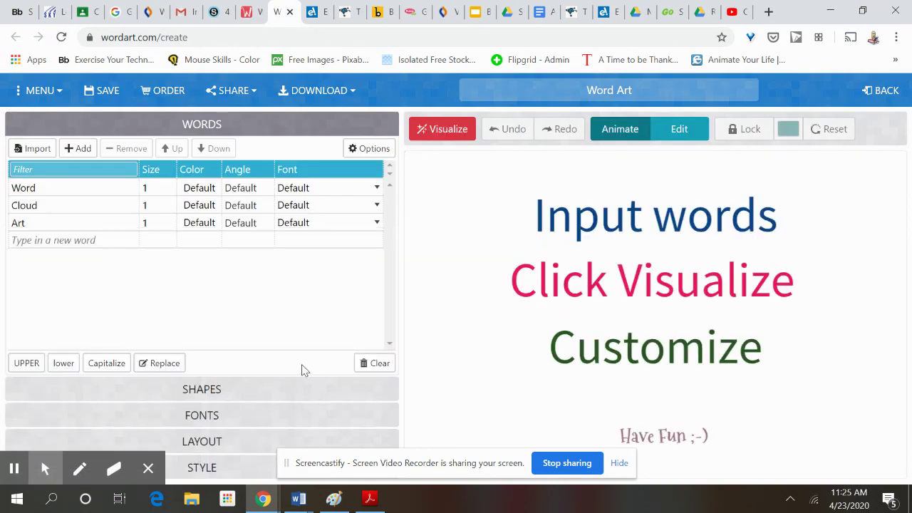
- Choose the blue bird with yellow legs as the word art's shape and visualize it
click(202, 389)
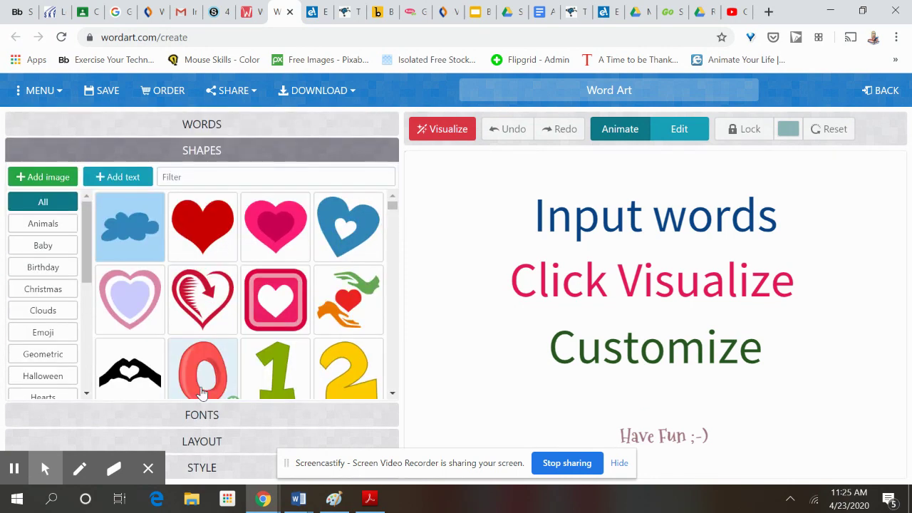
scroll(201, 391, down, 2)
scroll(201, 392, down, 4)
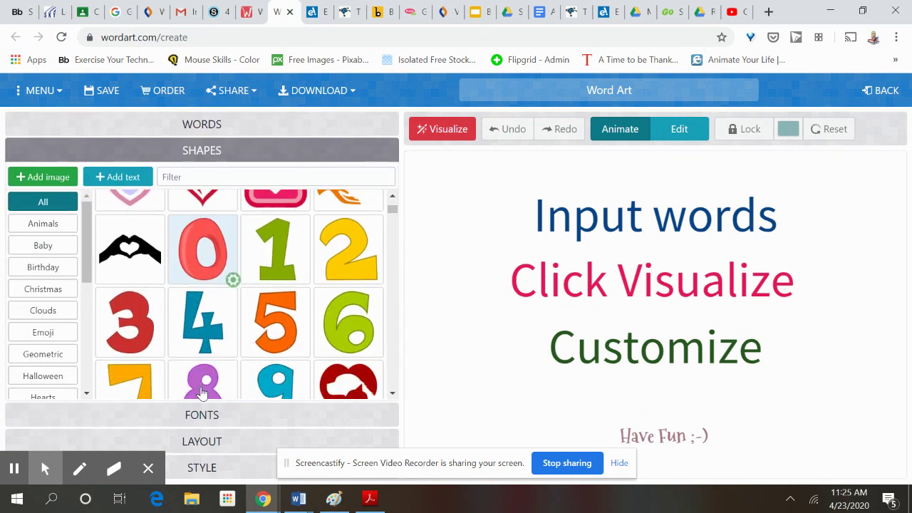
scroll(202, 392, down, 5)
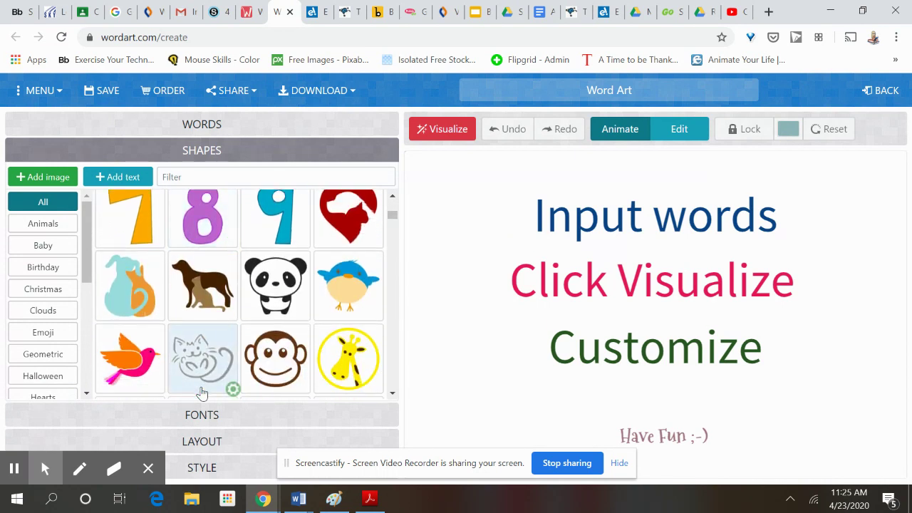
scroll(201, 391, down, 2)
scroll(202, 392, down, 2)
scroll(201, 392, down, 2)
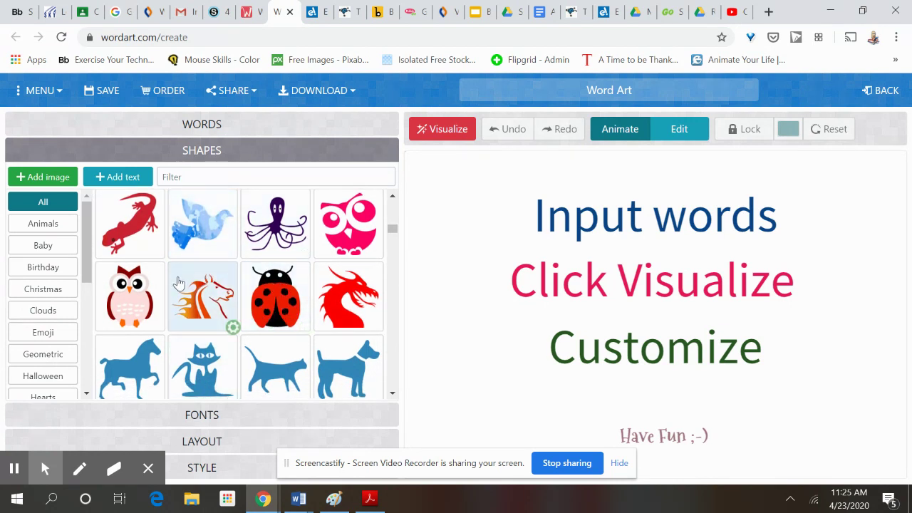
scroll(178, 283, up, 4)
scroll(178, 283, up, 4)
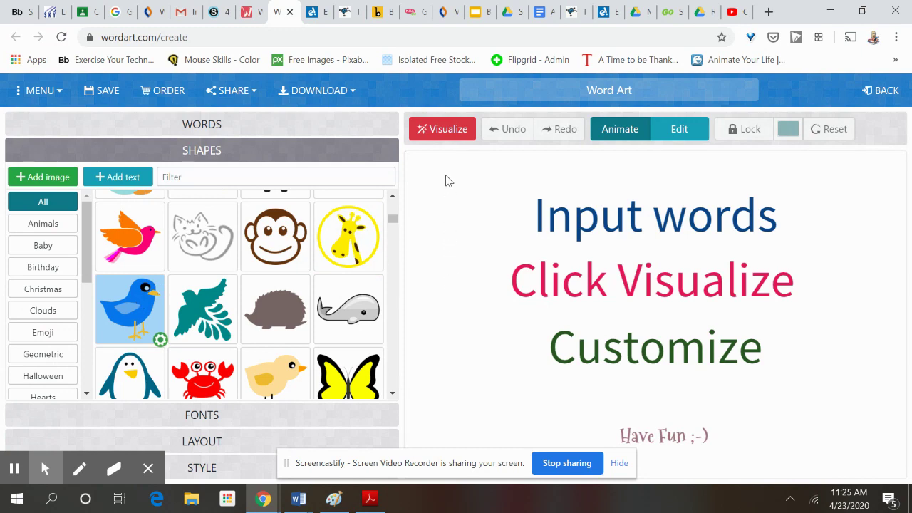
click(437, 134)
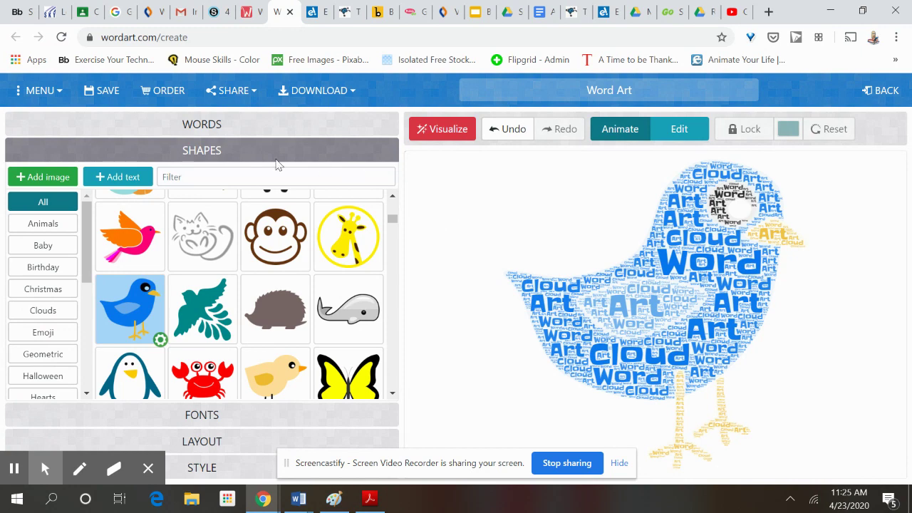
- Replace the sample words Word, Cloud and Art with "spring", "birds" and "flying"
click(198, 125)
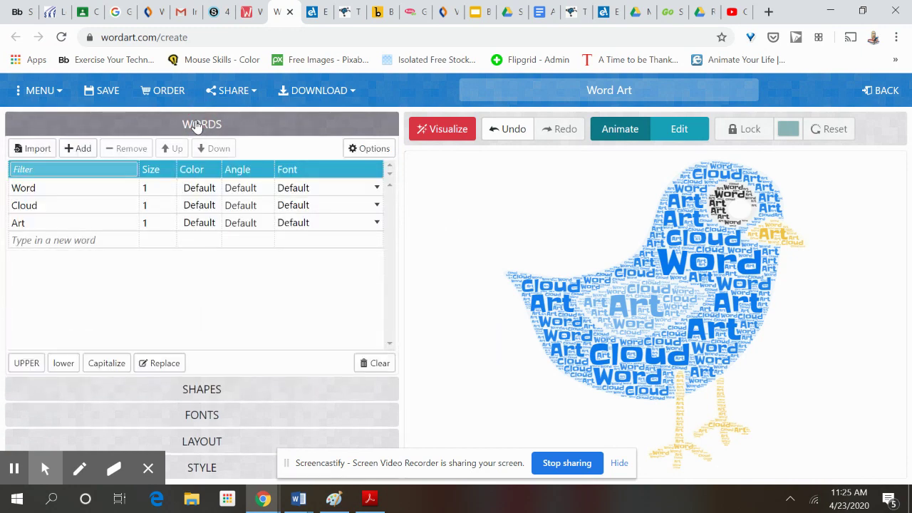
click(46, 189)
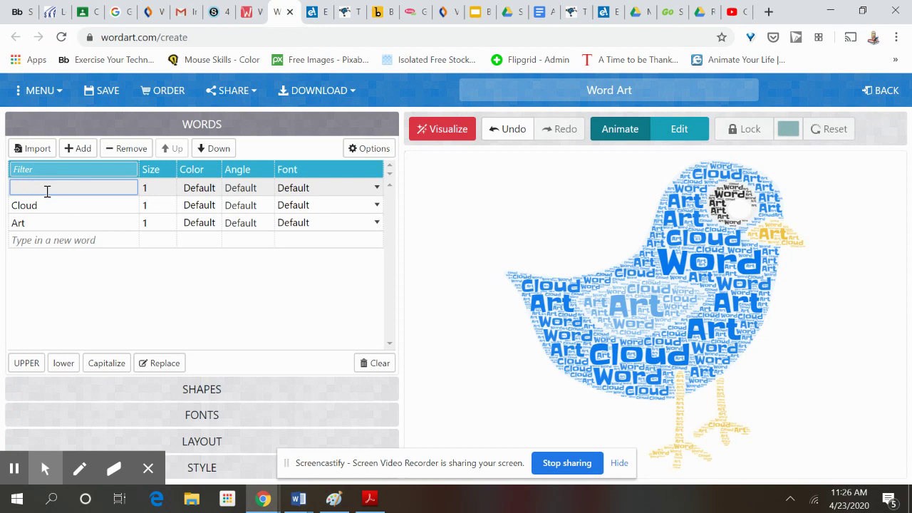
text(spring)
click(40, 206)
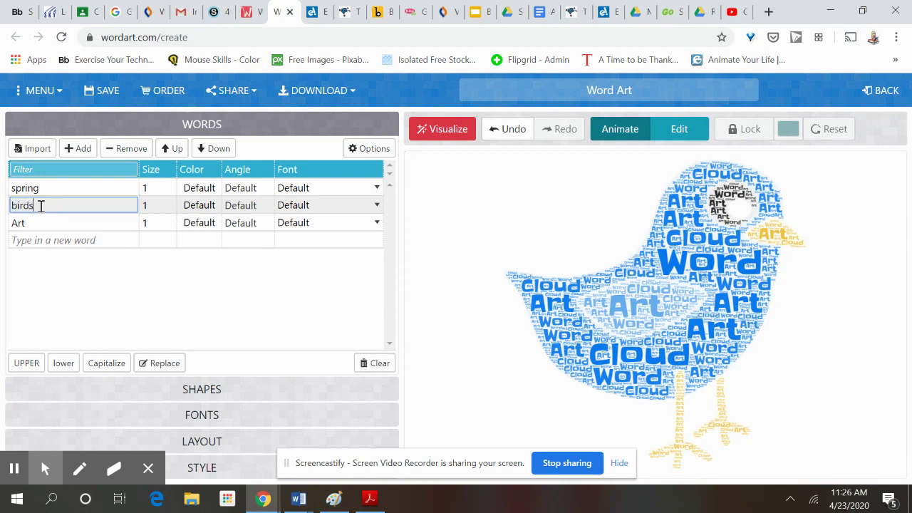
click(35, 227)
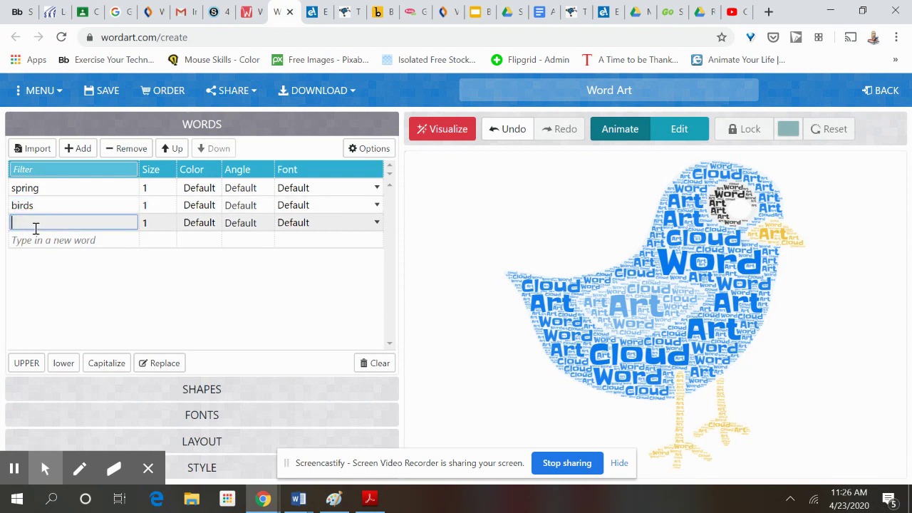
text(flying)
click(39, 243)
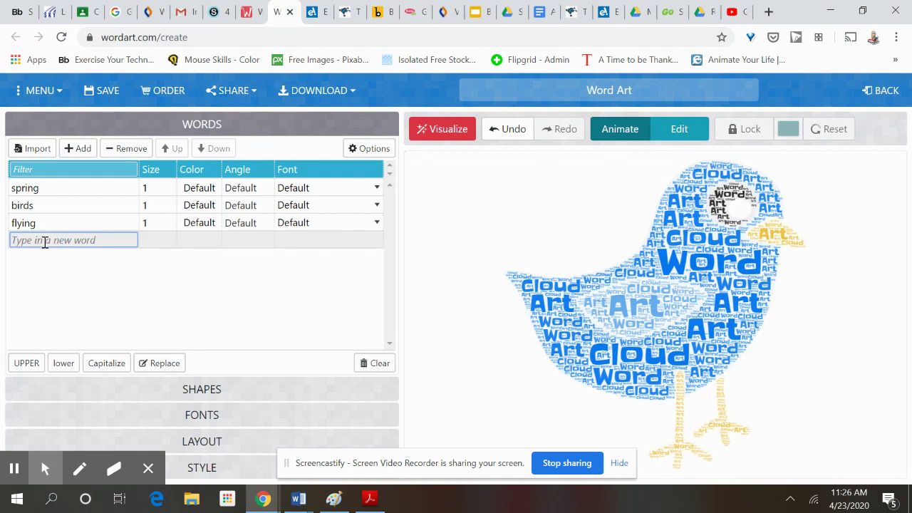
- Open the Thesaurus linked on the Schoology assignment page and look up synonyms for "fly" in Word Central
click(214, 16)
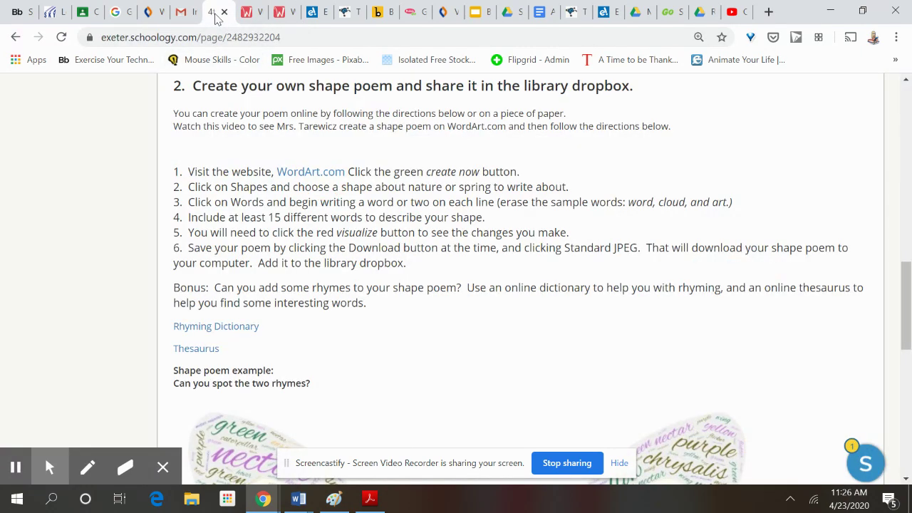
click(197, 349)
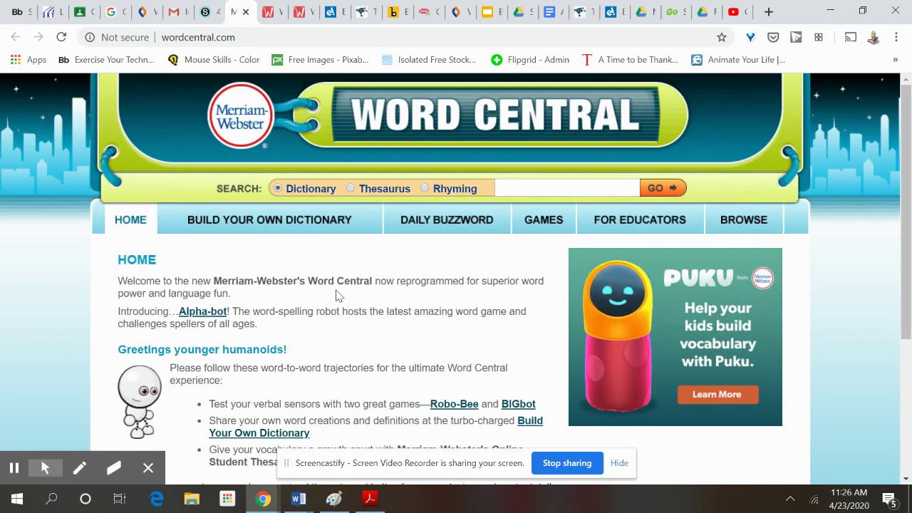
click(352, 188)
click(578, 186)
text(fly)
click(652, 190)
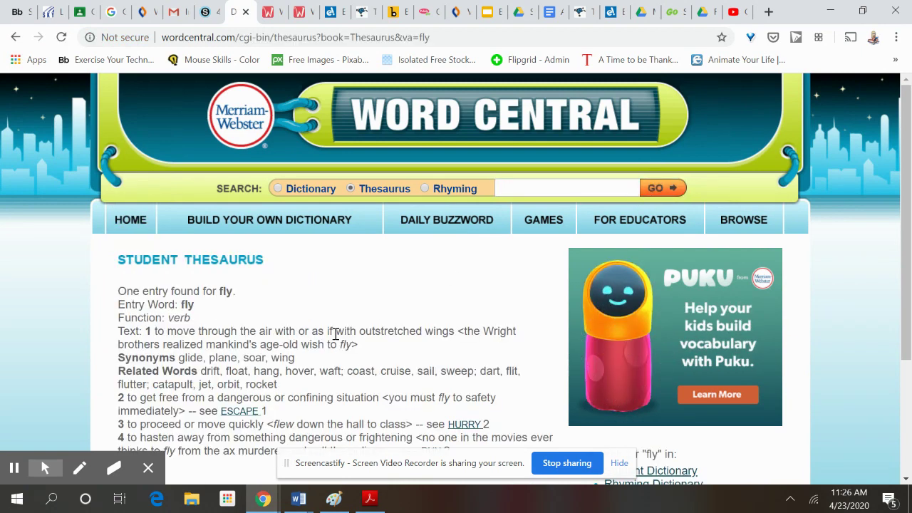
scroll(332, 331, down, 1)
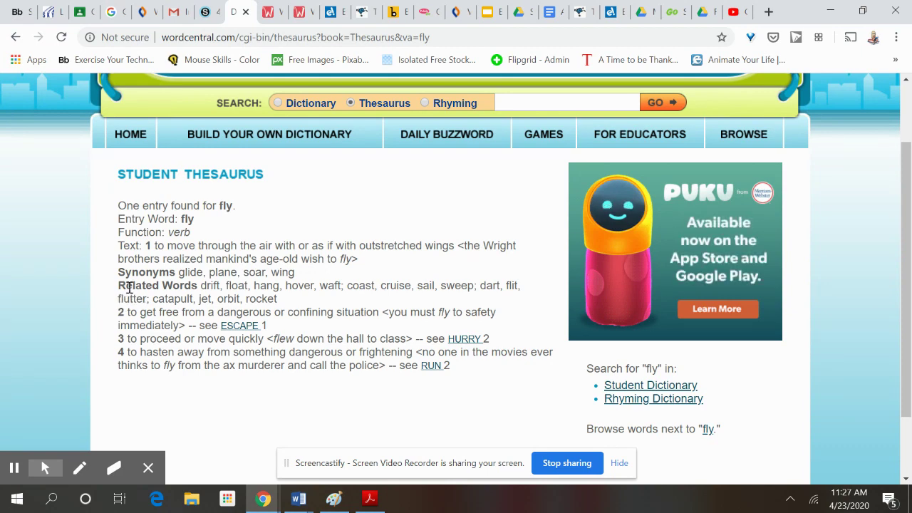
- Return to WordArt and add "fluttering" and "darting" to the word list
click(298, 13)
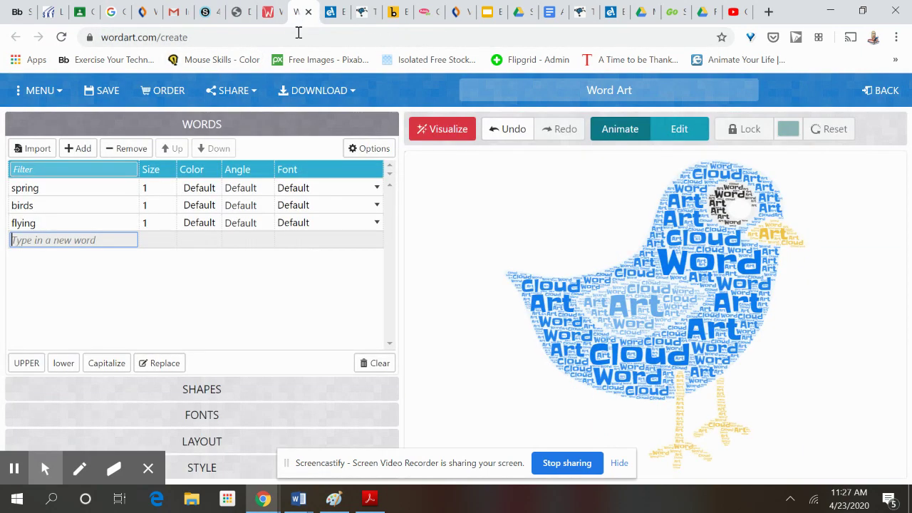
text(fluttering)
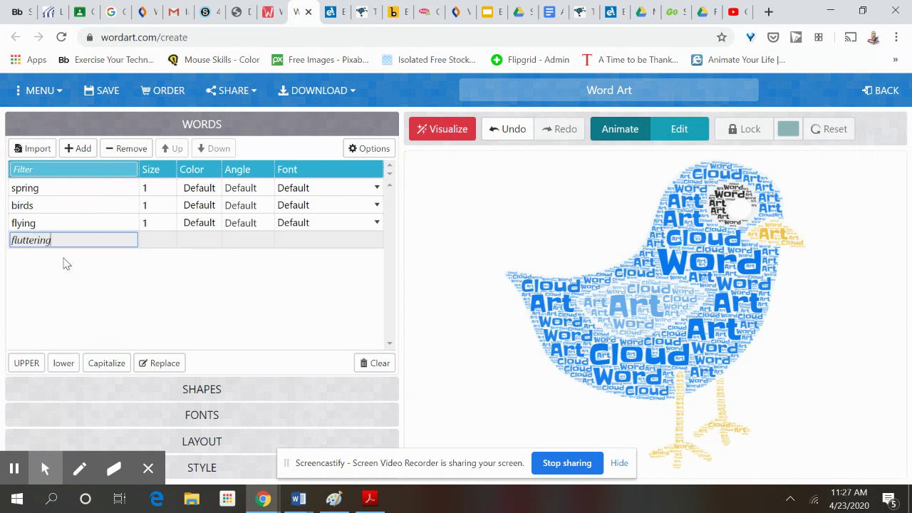
key(Return)
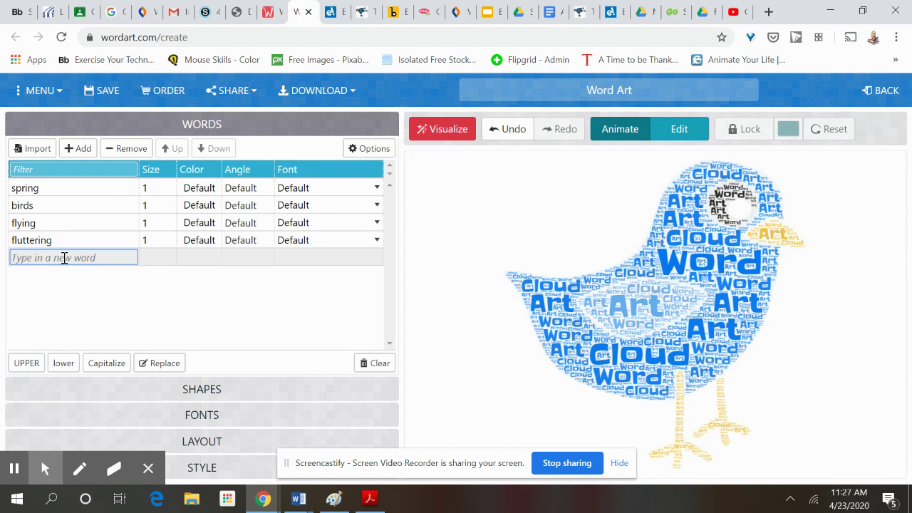
text(darting)
key(Return)
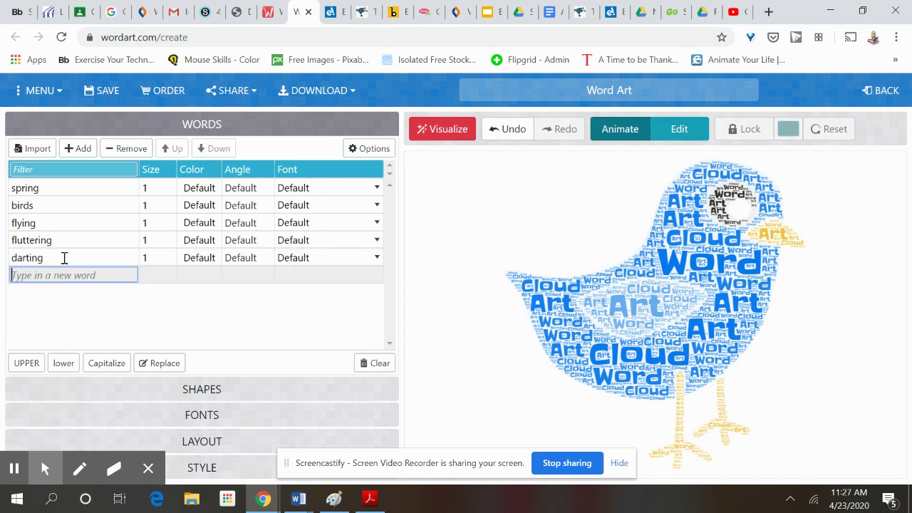
- Open the Rhyming Dictionary linked on the Schoology assignment page and look up words that rhyme with "nest"
click(208, 10)
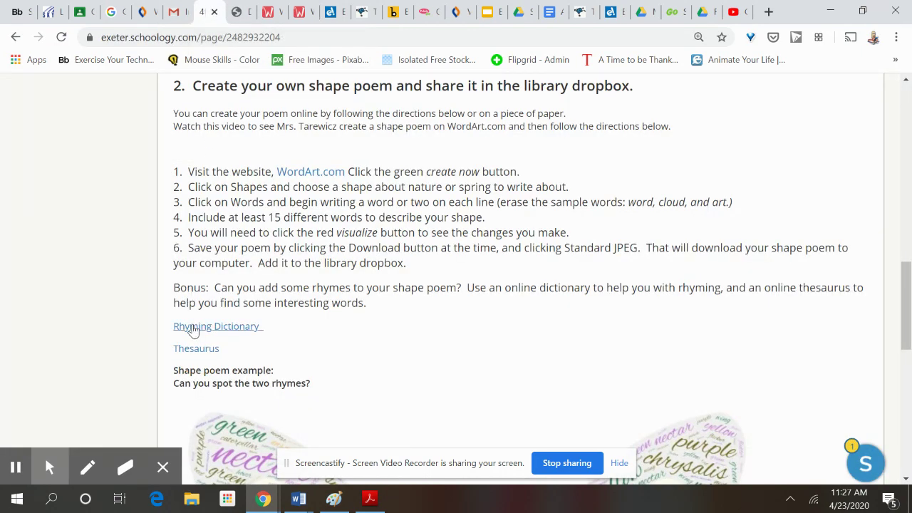
click(217, 328)
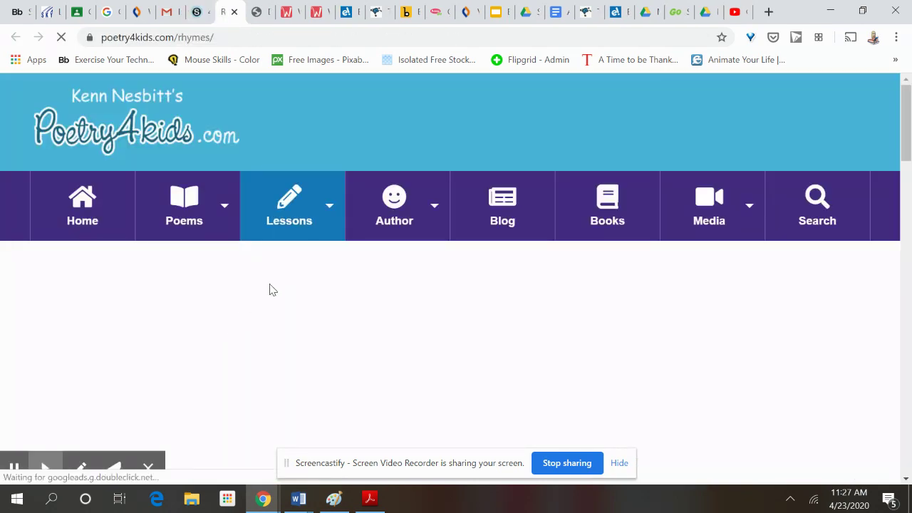
scroll(240, 248, down, 6)
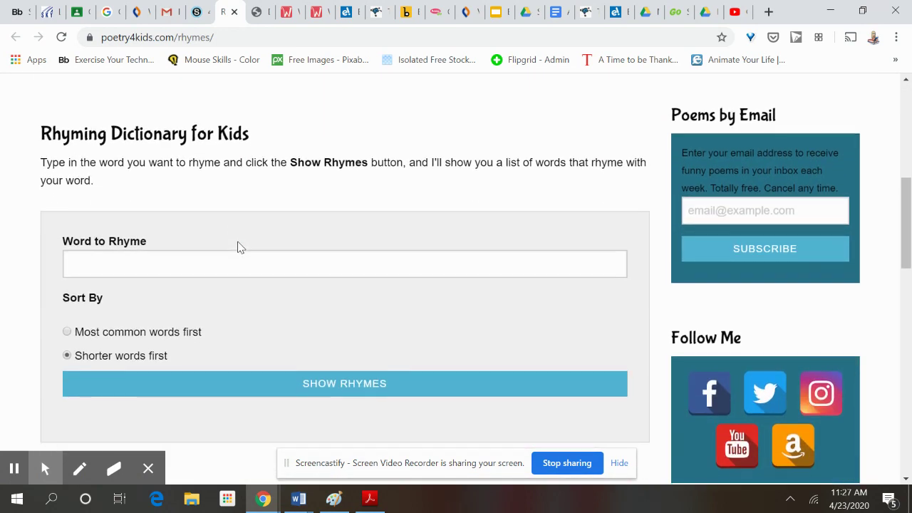
click(250, 247)
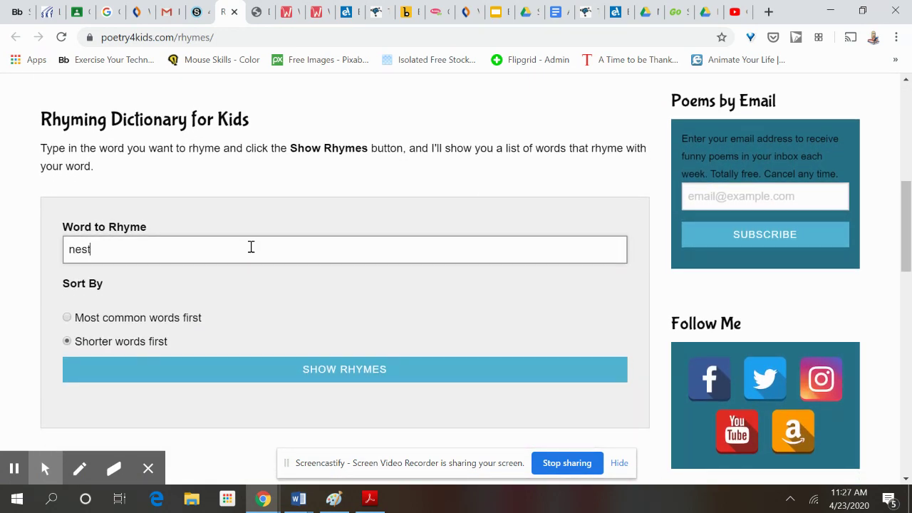
click(319, 373)
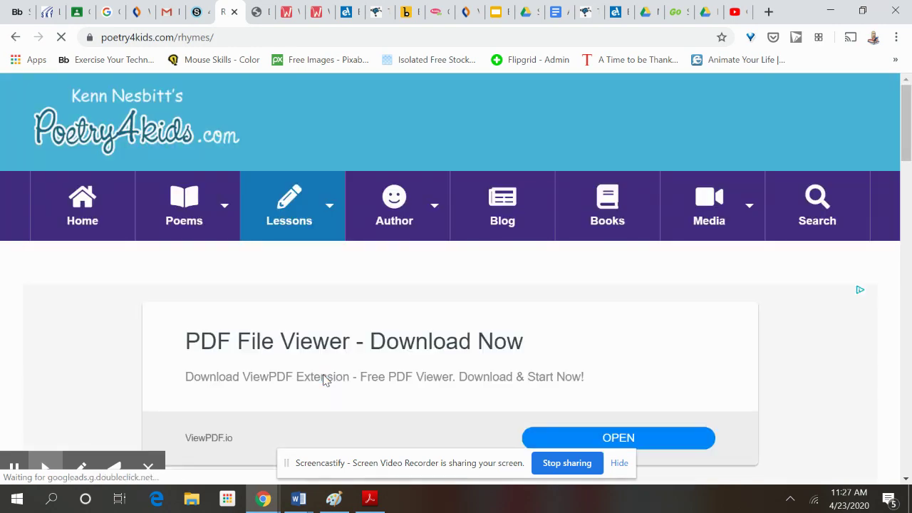
scroll(323, 380, down, 6)
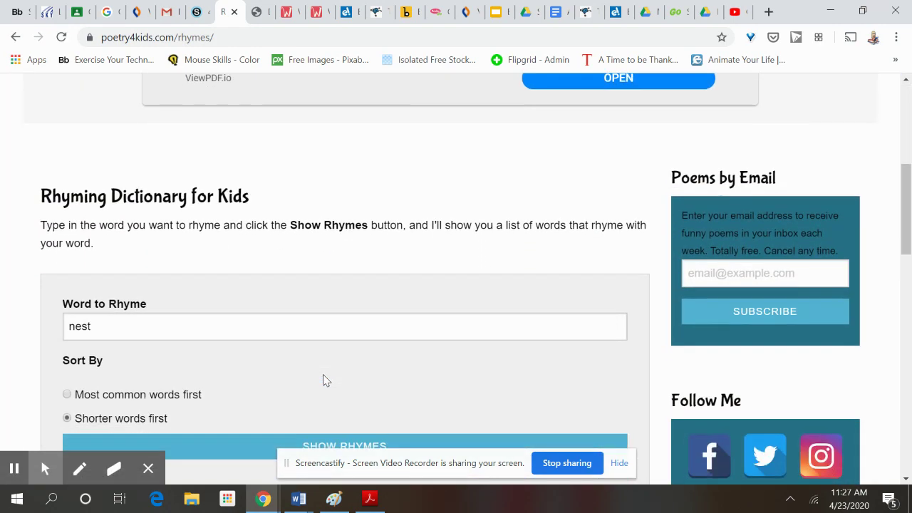
scroll(322, 380, down, 1)
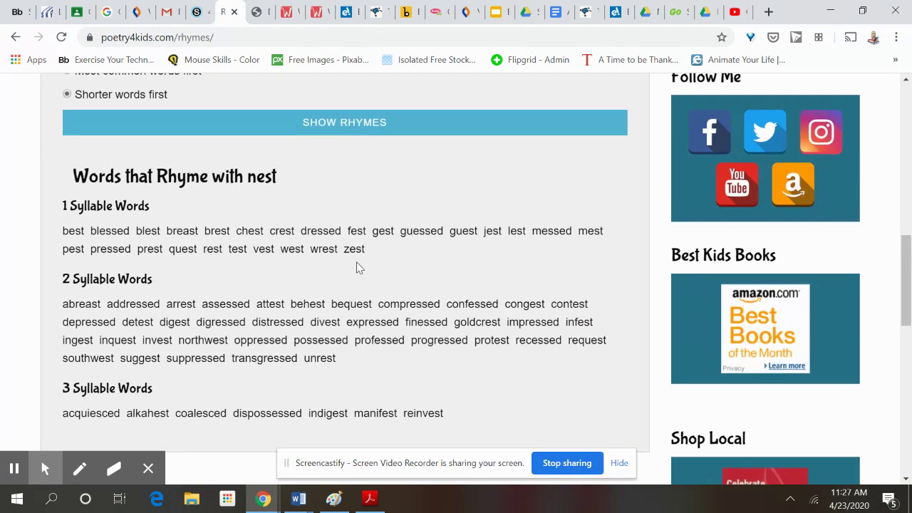
- Return to WordArt, add the rhyming phrases "best nest" and "sweet tweet", and visualize the bird with the updated words
click(316, 11)
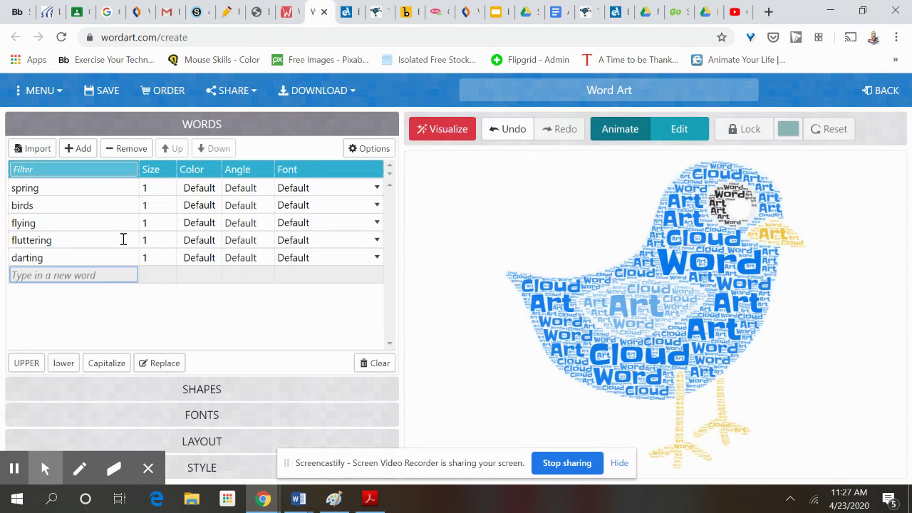
text(best nest)
key(Return)
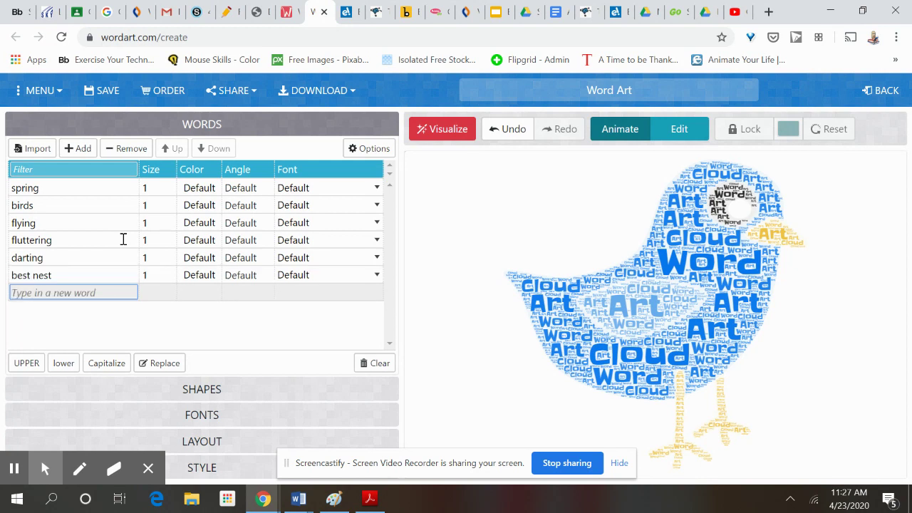
text(sweet tweet)
key(Return)
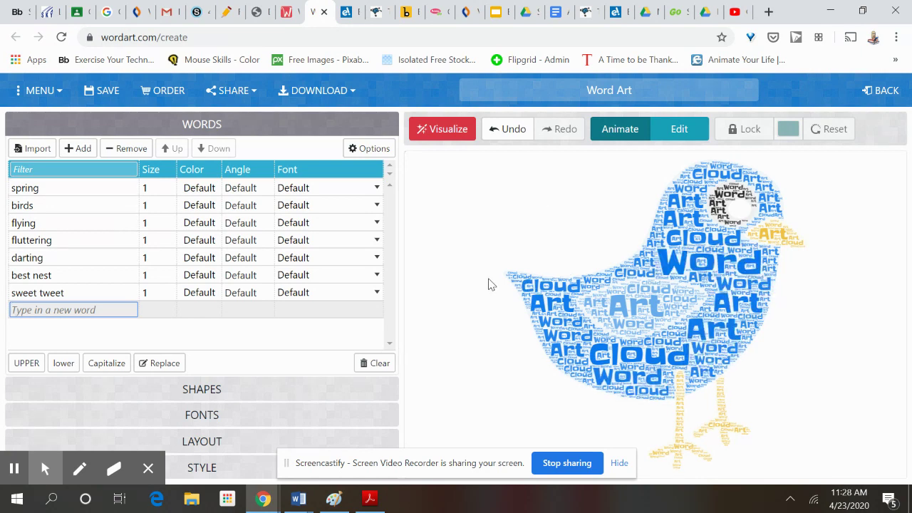
click(445, 135)
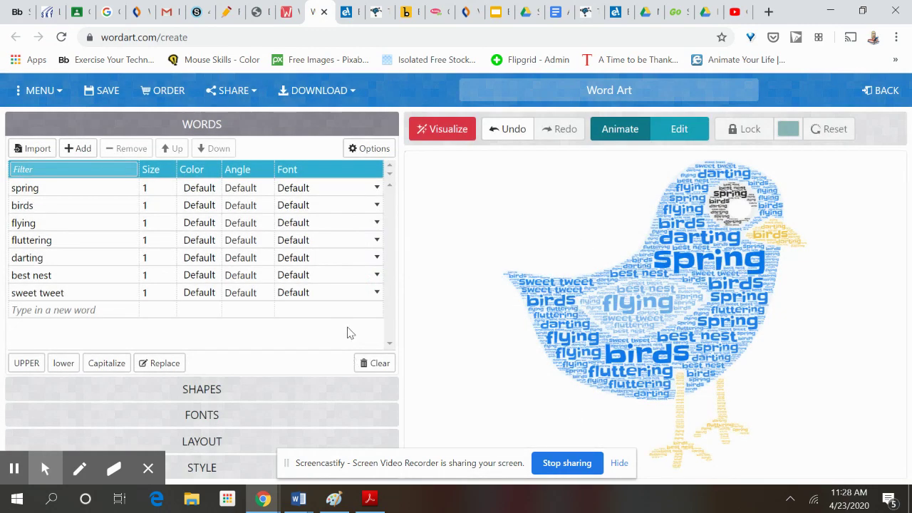
- Add "blue jay" to the word list and set its size to 2
click(68, 312)
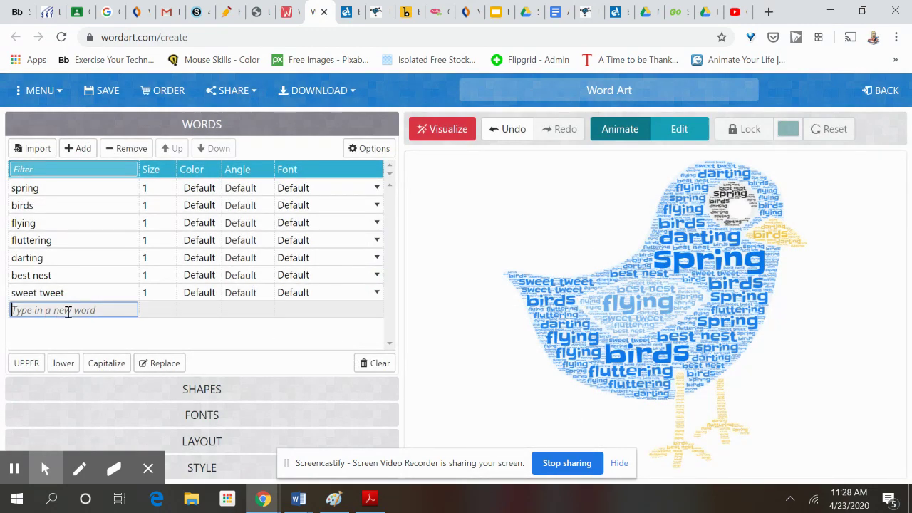
text(blue jay)
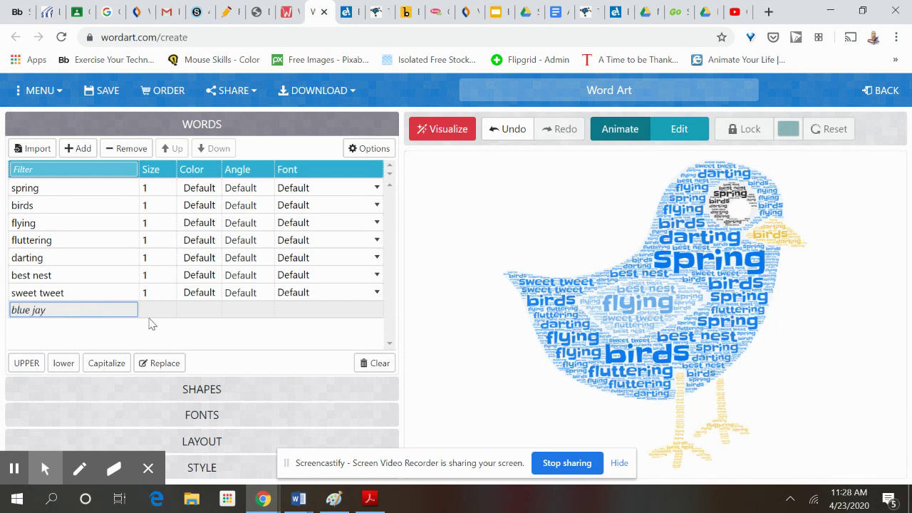
key(Return)
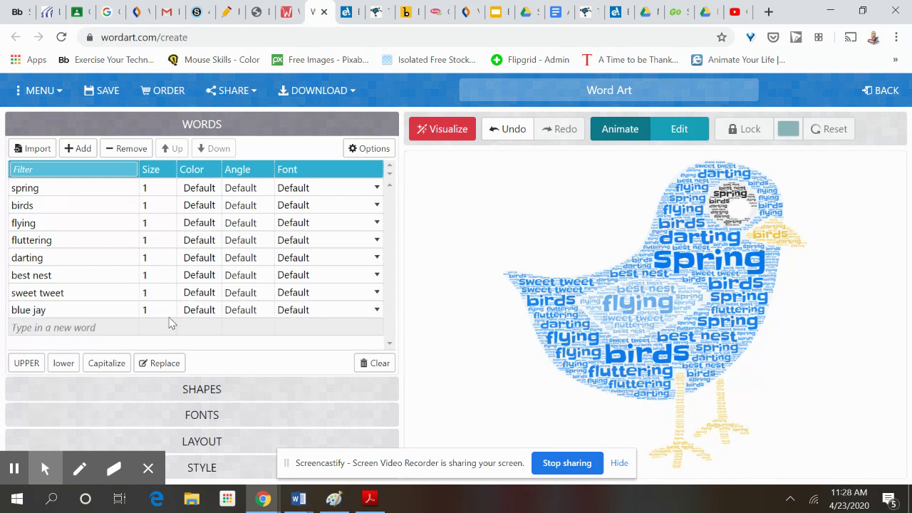
click(151, 310)
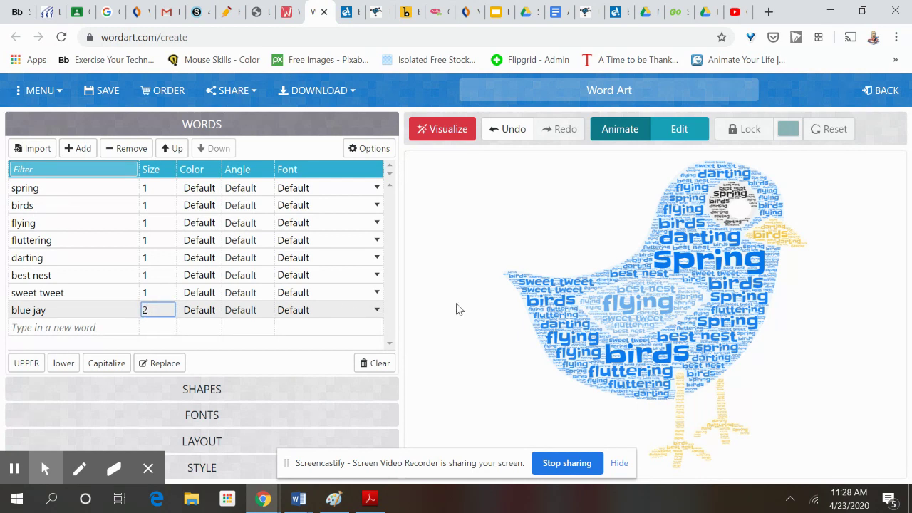
- Set the color of the phrase "sweet tweet" to purple (#800080) in the word list
click(200, 314)
click(202, 312)
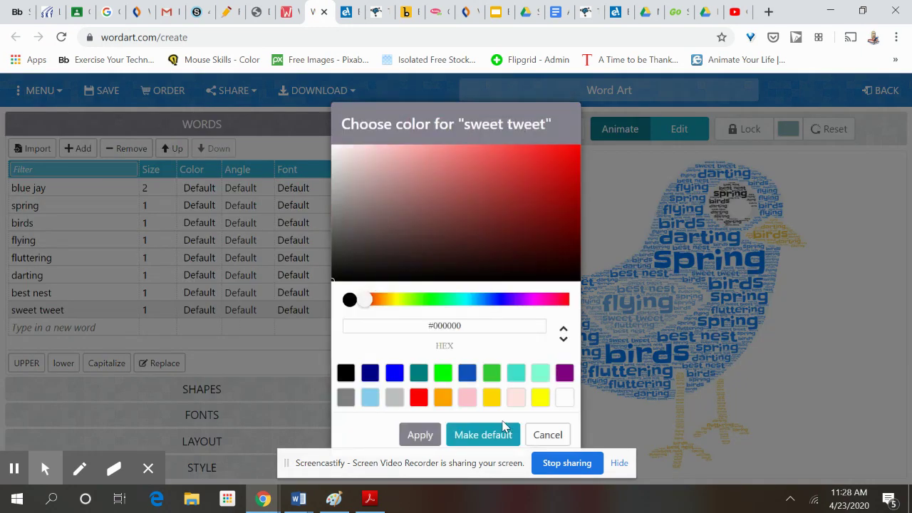
click(565, 374)
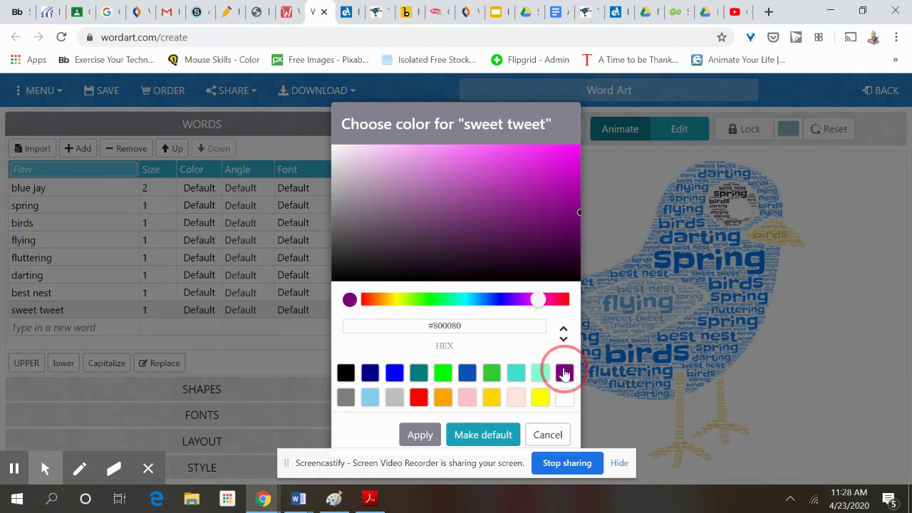
click(425, 440)
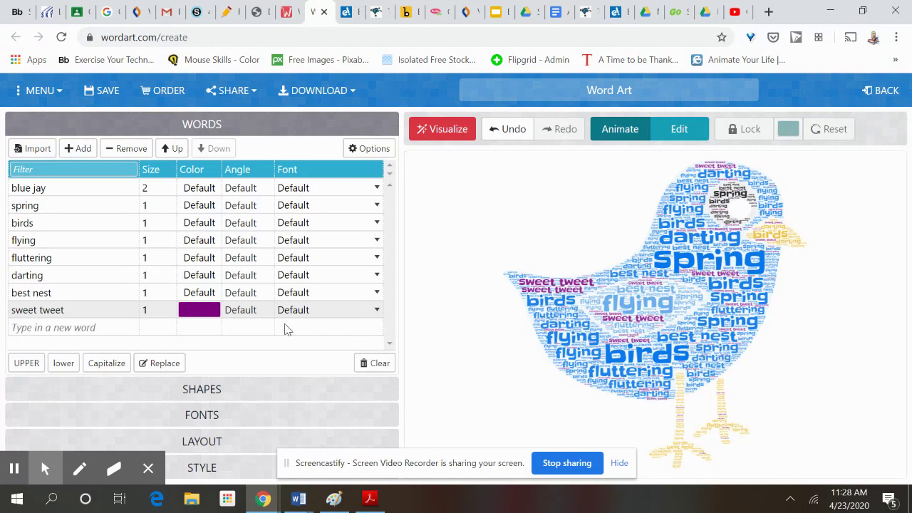
- Check the font choices for "sweet tweet", keep Default, and visualize the bird with the updated word list
click(326, 315)
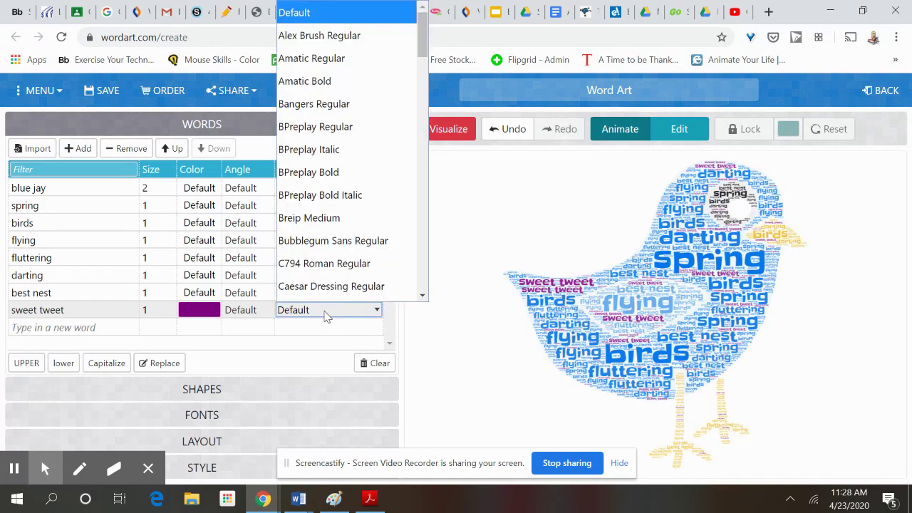
click(326, 315)
click(449, 120)
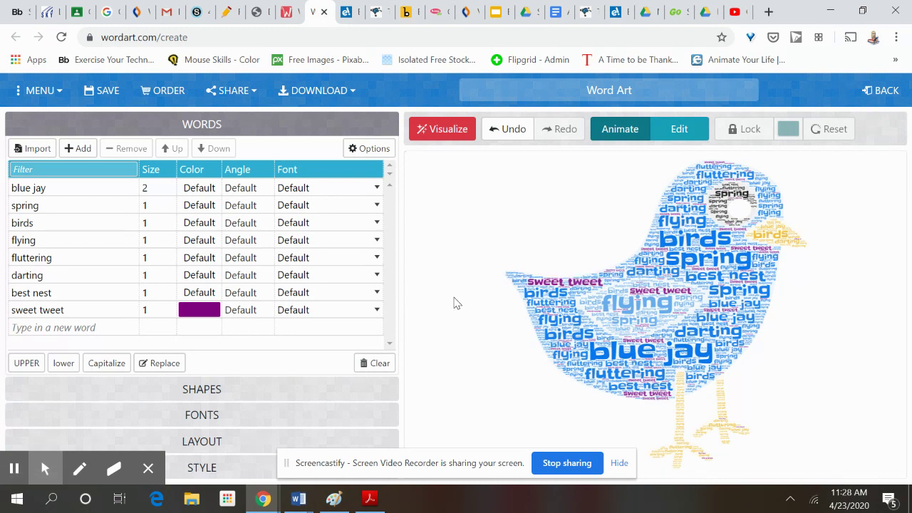
- Download the finished bird word art as a Standard JPEG
click(352, 92)
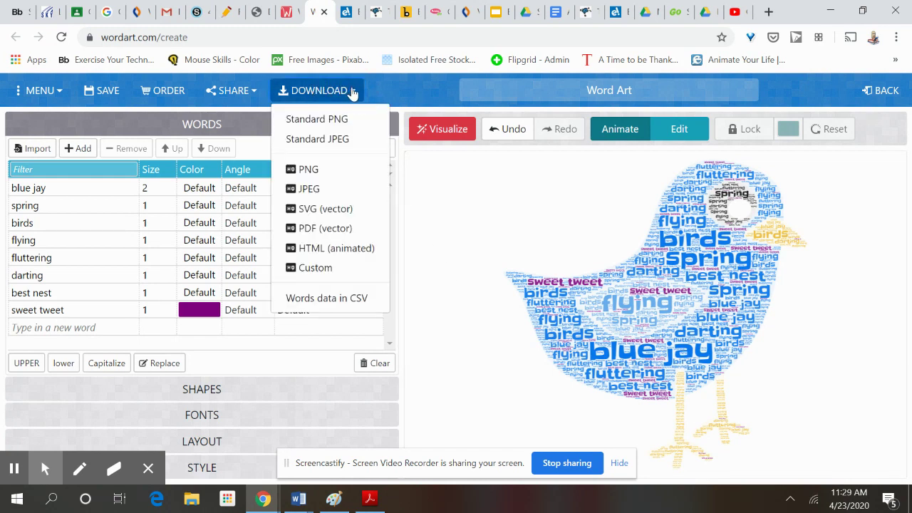
click(361, 144)
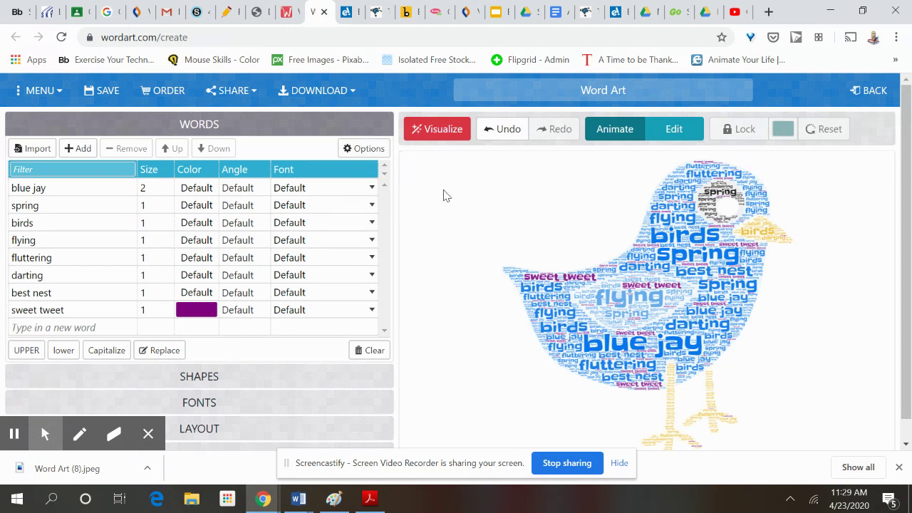
- Return to the Schoology assignment page
click(255, 10)
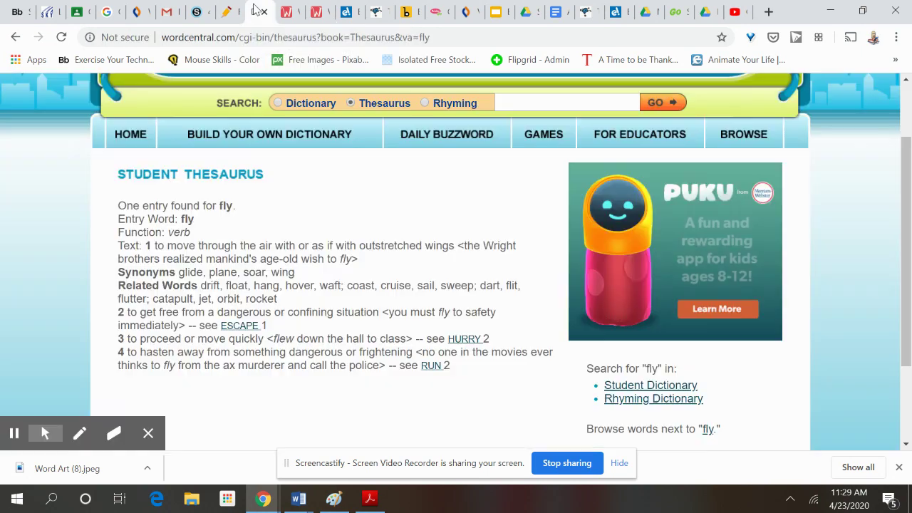
click(203, 8)
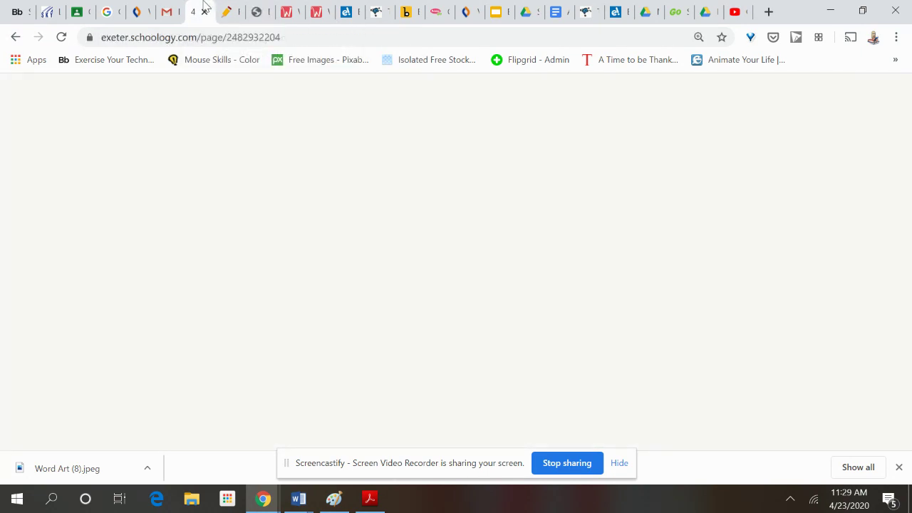